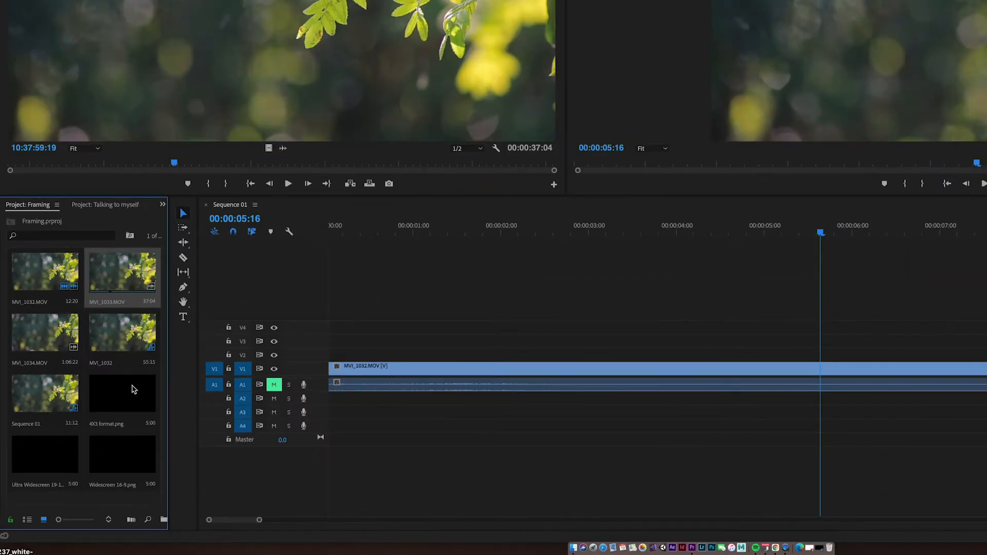
Step: Place 4X3 format.png on track V2 above the footage at the sequence start and move the playhead over it
{"action": "left_click", "coordinate": [129, 394]}
{"action": "left_click_drag", "start_coordinate": [123, 399], "coordinate": [332, 356]}
{"action": "left_click", "coordinate": [379, 231]}
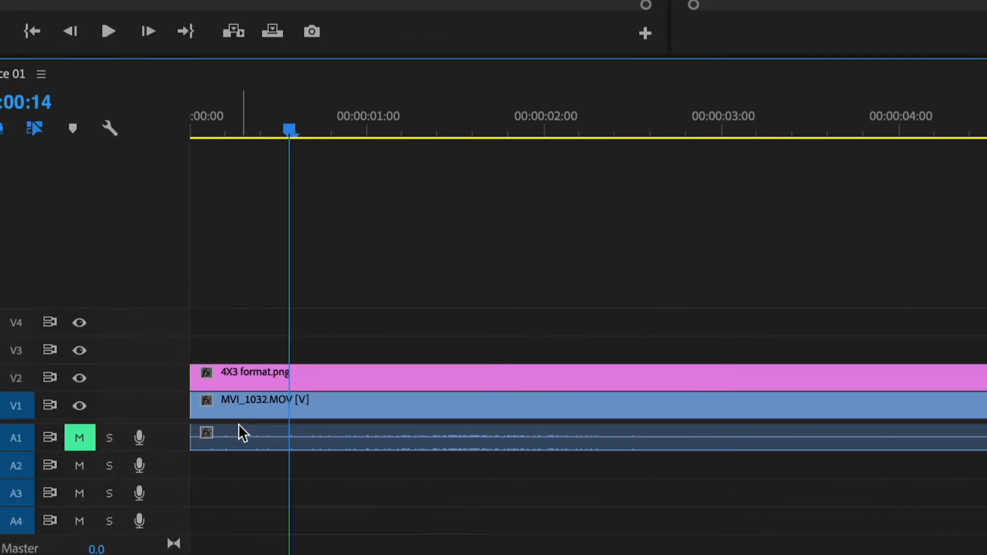
Step: Set the scale of the 4X3 format.png overlay to 71
{"action": "left_click", "coordinate": [242, 378]}
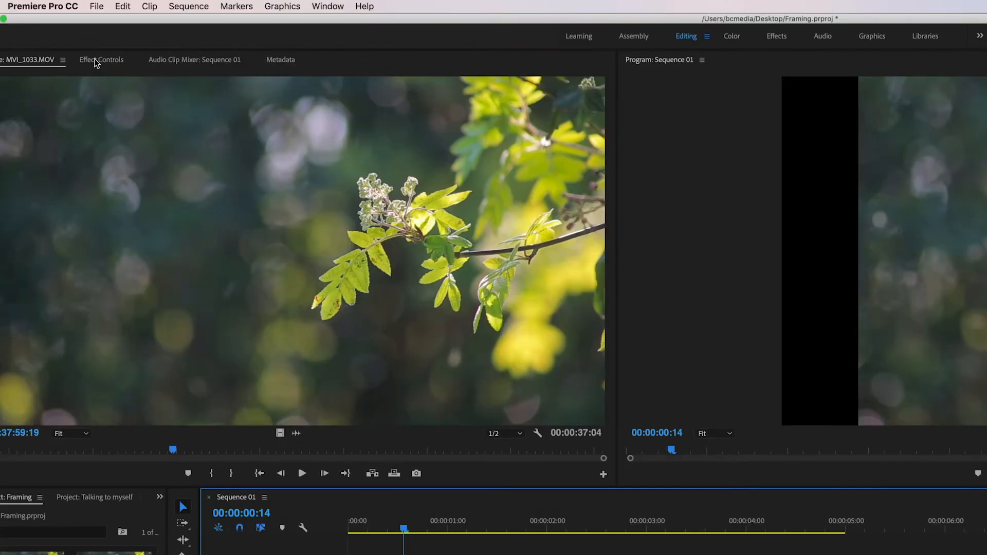
{"action": "left_click", "coordinate": [73, 37]}
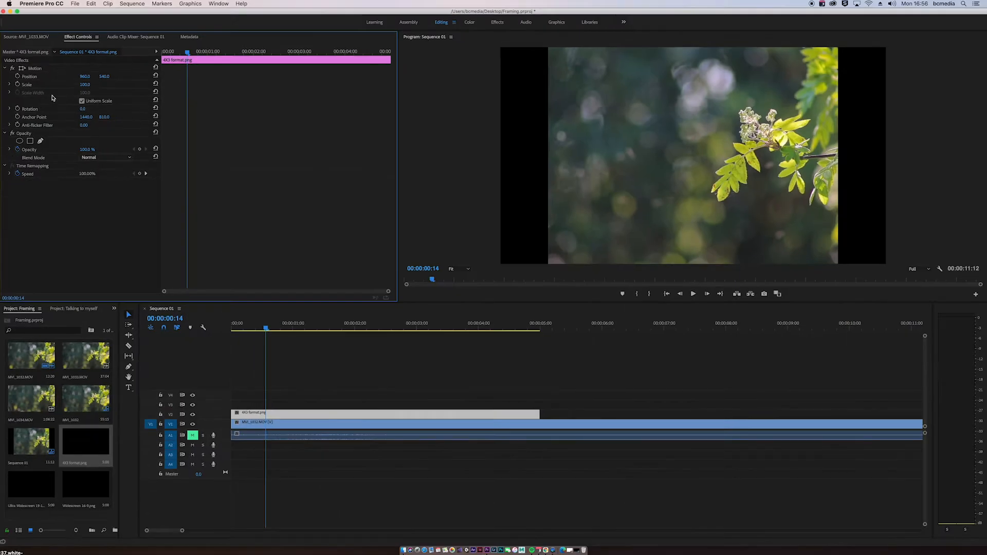
{"action": "mouse_move", "coordinate": [85, 84]}
{"action": "left_mouse_down"}
{"action": "mouse_move", "coordinate": [58, 84]}
{"action": "mouse_move", "coordinate": [70, 85]}
{"action": "left_mouse_up"}
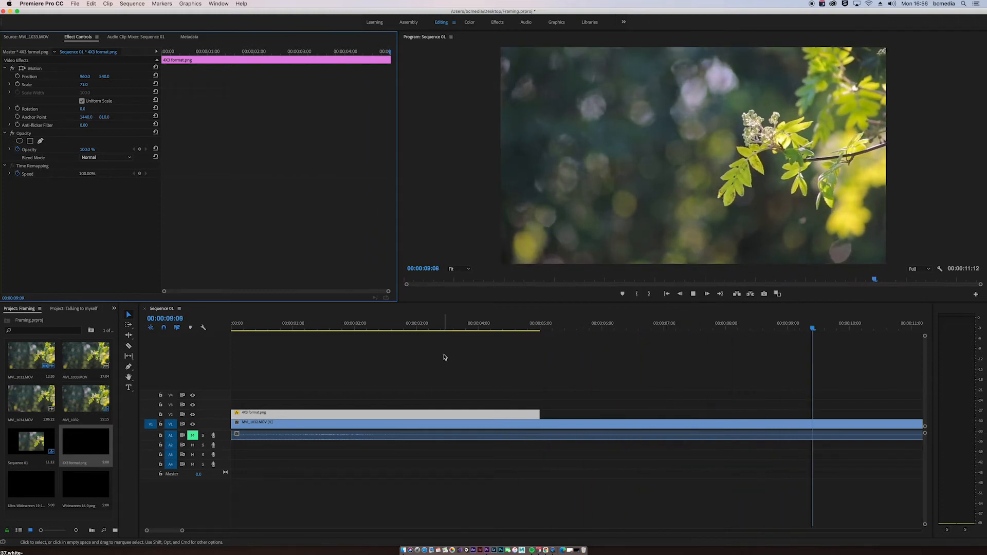
Step: Return the playhead to the sequence start and delete the 4X3 format.png overlay from V2
{"action": "left_click", "coordinate": [273, 327]}
{"action": "left_click_drag", "start_coordinate": [263, 325], "coordinate": [230, 326]}
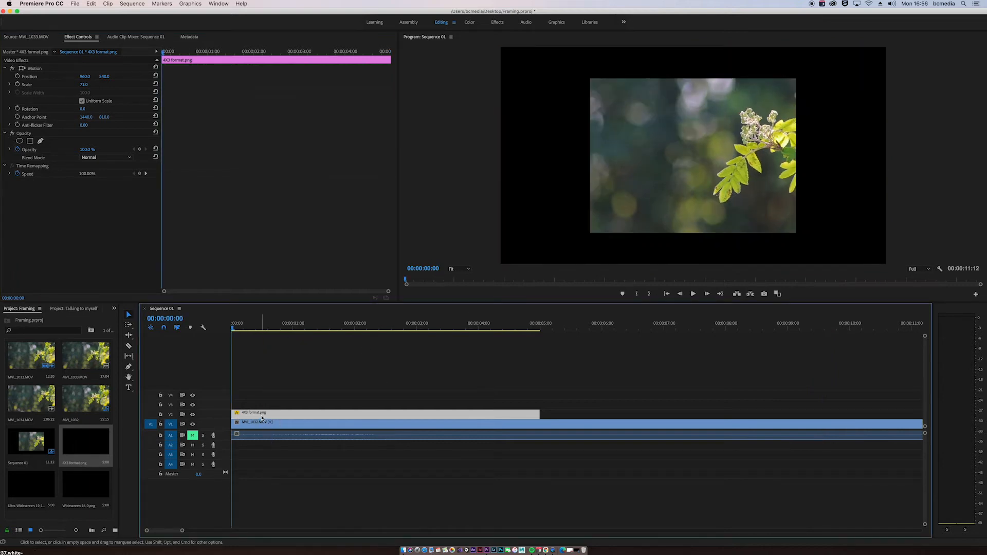
{"action": "key", "text": "Delete"}
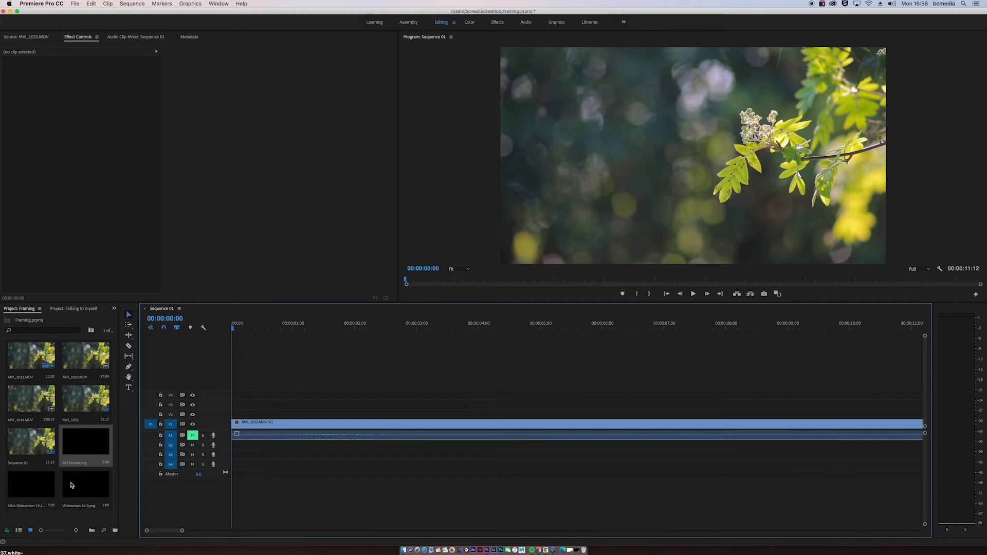
Step: Place Widescreen 16-9.png on V2 at the sequence start and set its scale to 82
{"action": "left_click", "coordinate": [72, 485]}
{"action": "left_click_drag", "start_coordinate": [72, 485], "coordinate": [235, 421]}
{"action": "left_click", "coordinate": [357, 323]}
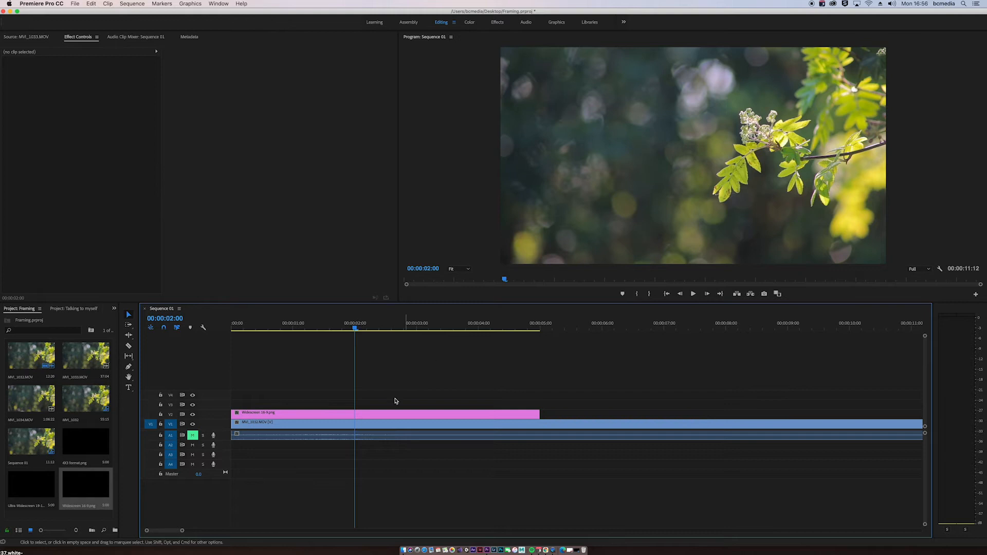
{"action": "left_click", "coordinate": [342, 416]}
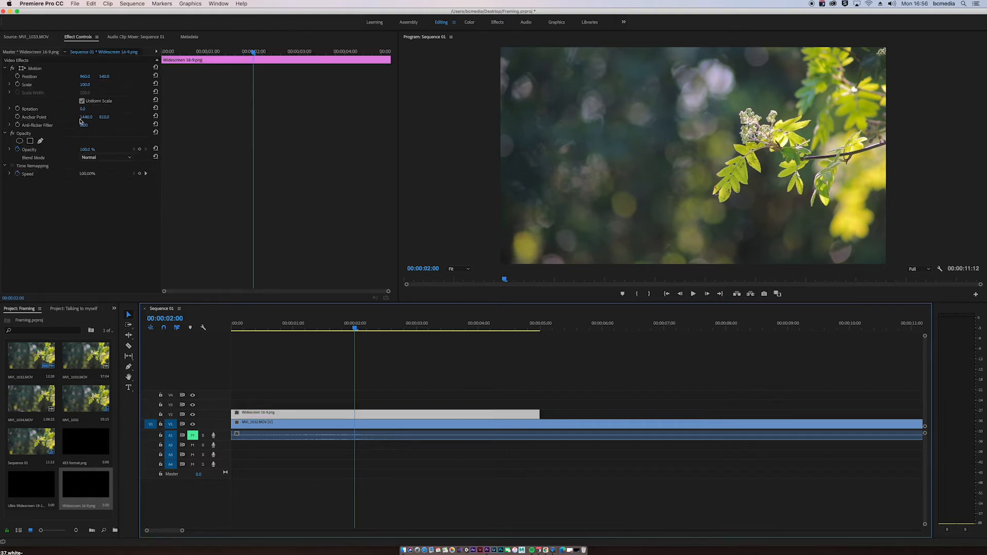
{"action": "mouse_move", "coordinate": [84, 84]}
{"action": "left_mouse_down"}
{"action": "mouse_move", "coordinate": [65, 85]}
{"action": "mouse_move", "coordinate": [80, 84]}
{"action": "left_mouse_up"}
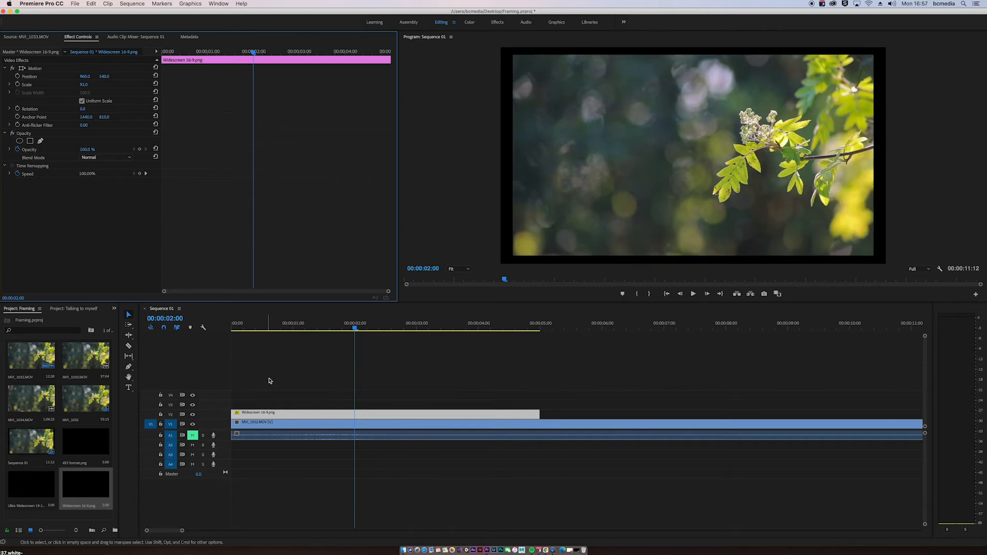
Step: Replace the Widescreen 16-9.png overlay with Ultra Widescreen 19-10.png at the start of V2
{"action": "left_click", "coordinate": [266, 415]}
{"action": "key", "text": "Delete"}
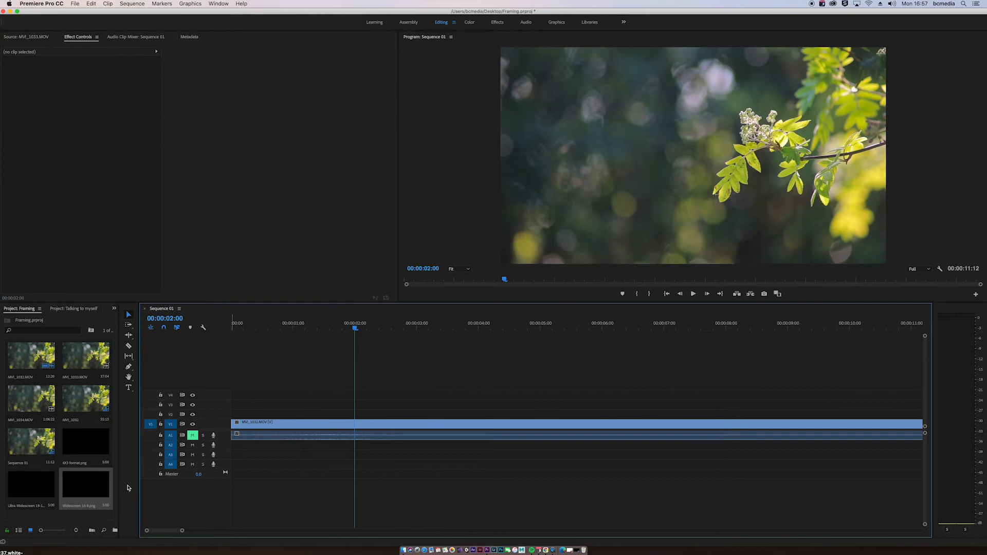
{"action": "left_click_drag", "start_coordinate": [20, 488], "coordinate": [231, 413]}
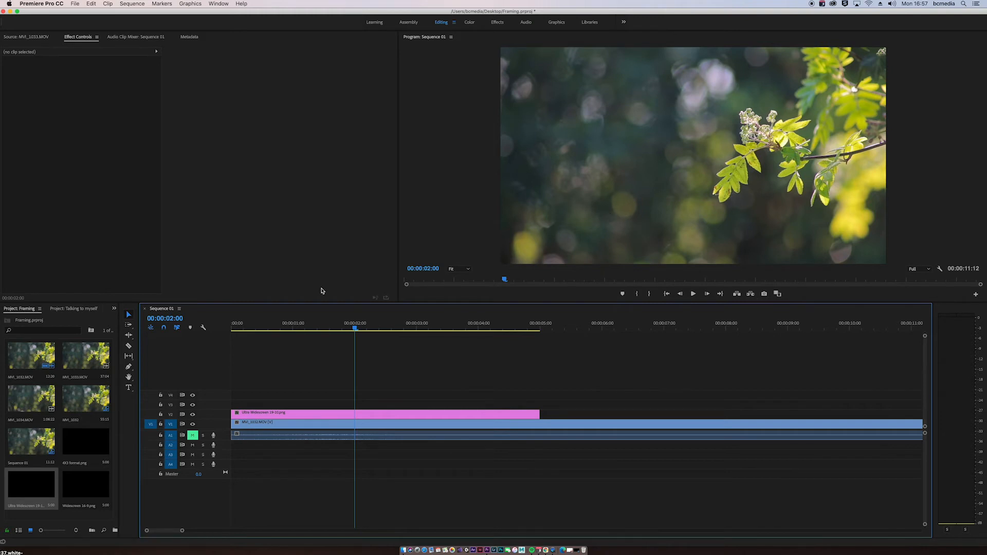
Step: Adjust the scale of the Ultra Widescreen 19-10.png overlay to 76
{"action": "left_click", "coordinate": [333, 415]}
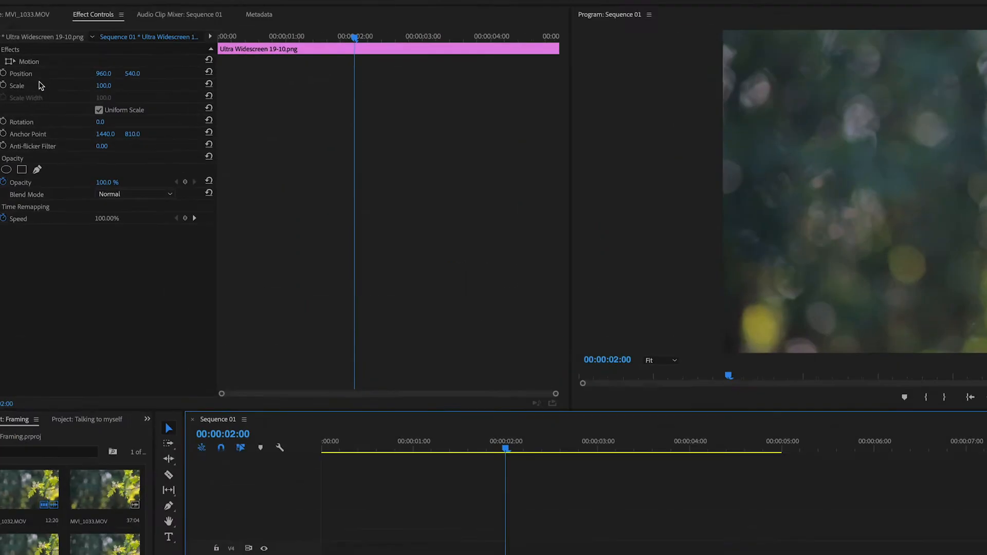
{"action": "left_click_drag", "start_coordinate": [103, 86], "coordinate": [113, 86]}
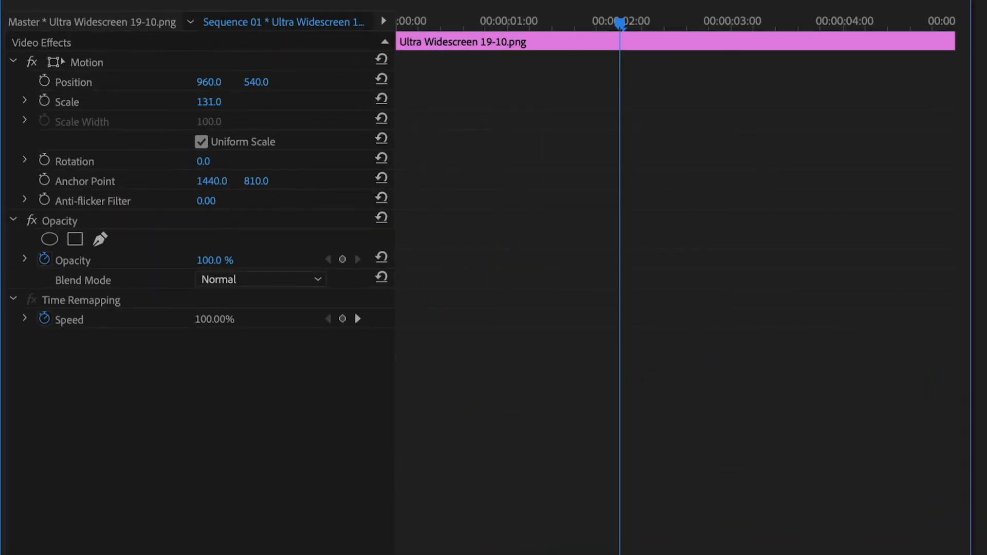
{"action": "left_click_drag", "start_coordinate": [209, 101], "coordinate": [223, 103]}
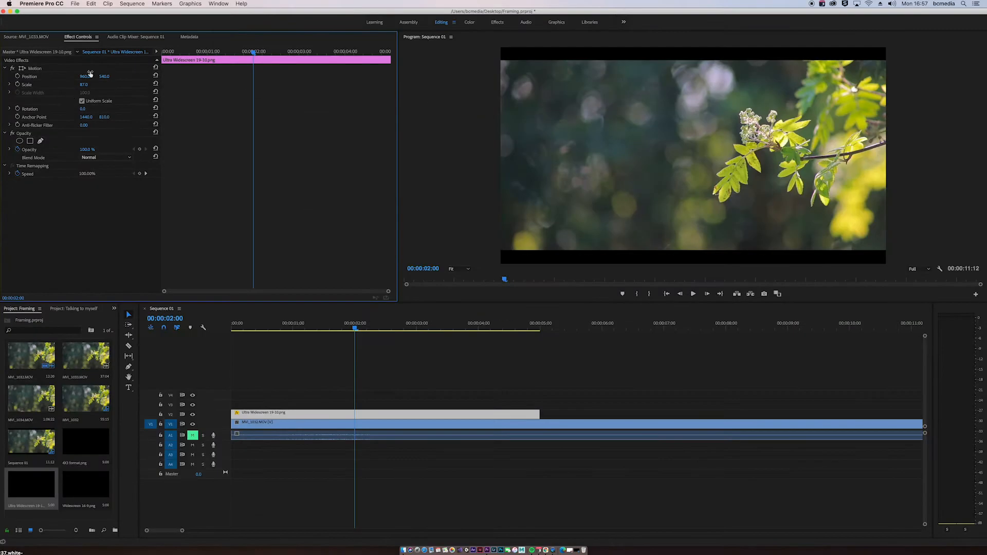
{"action": "left_click_drag", "start_coordinate": [84, 85], "coordinate": [78, 85]}
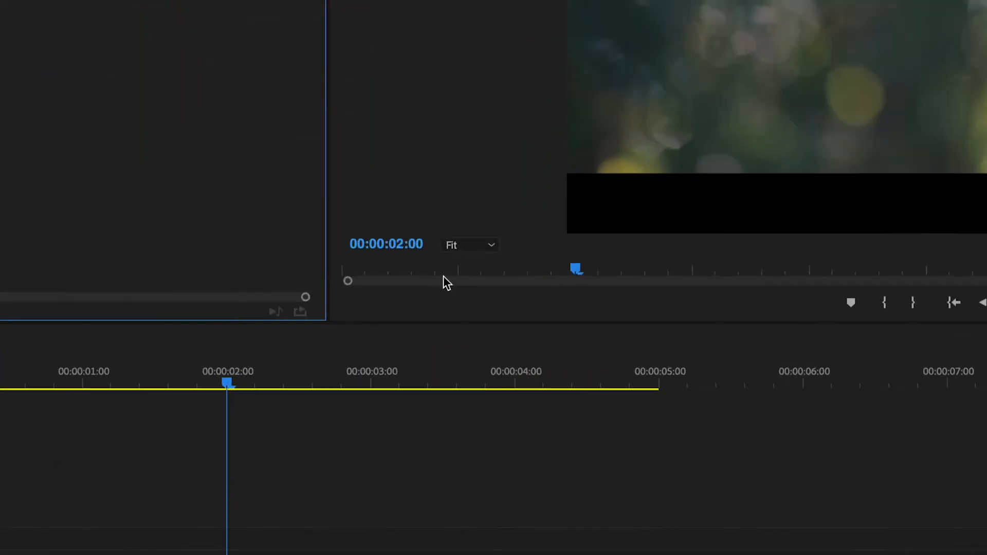
Step: Inspect the overlay's edges in the program preview at 50% and 150% magnification
{"action": "left_click", "coordinate": [491, 244]}
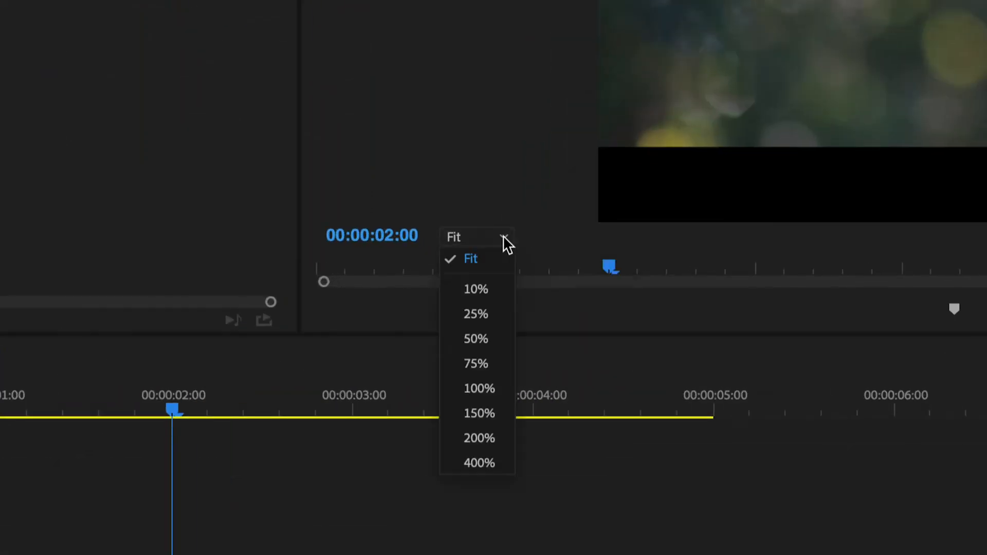
{"action": "left_click", "coordinate": [481, 339]}
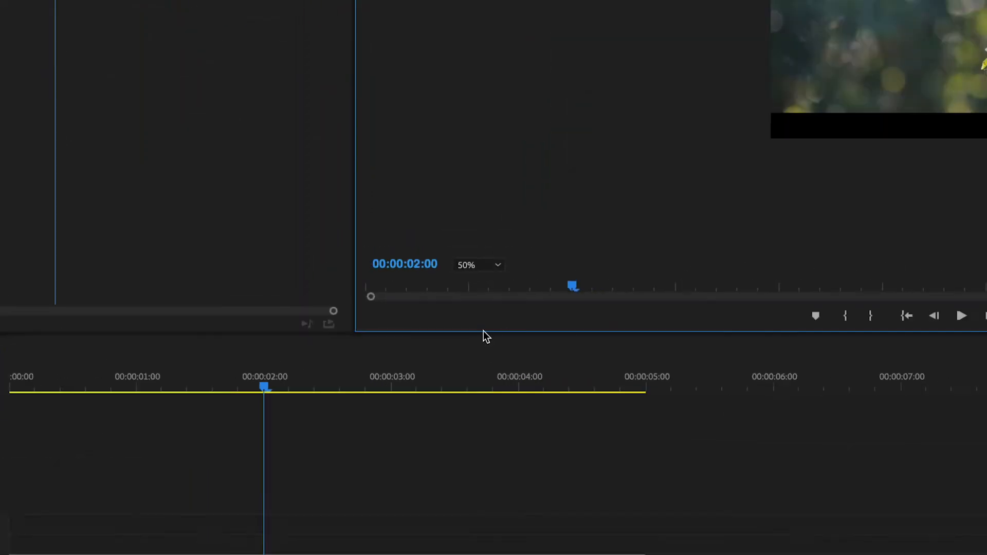
{"action": "left_click", "coordinate": [469, 271]}
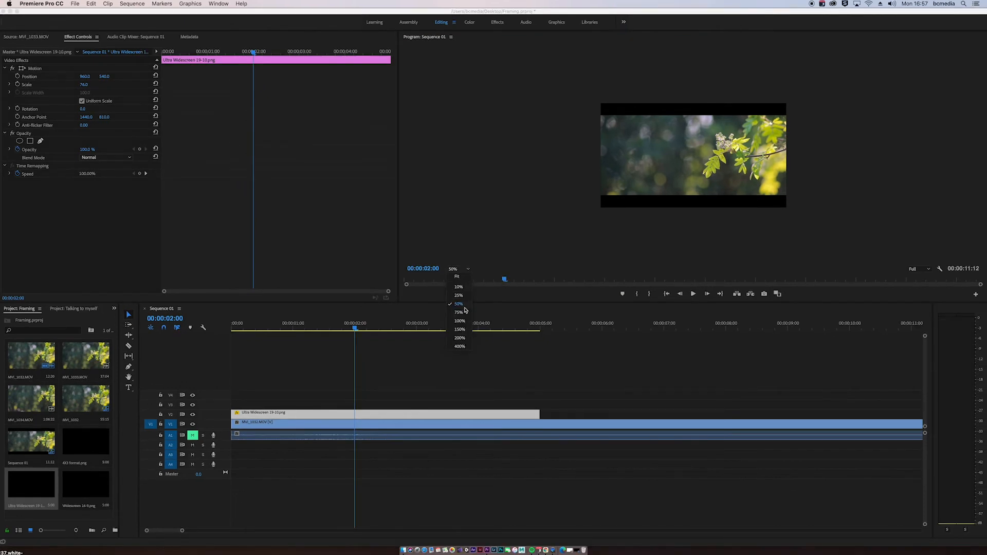
{"action": "left_click", "coordinate": [466, 334]}
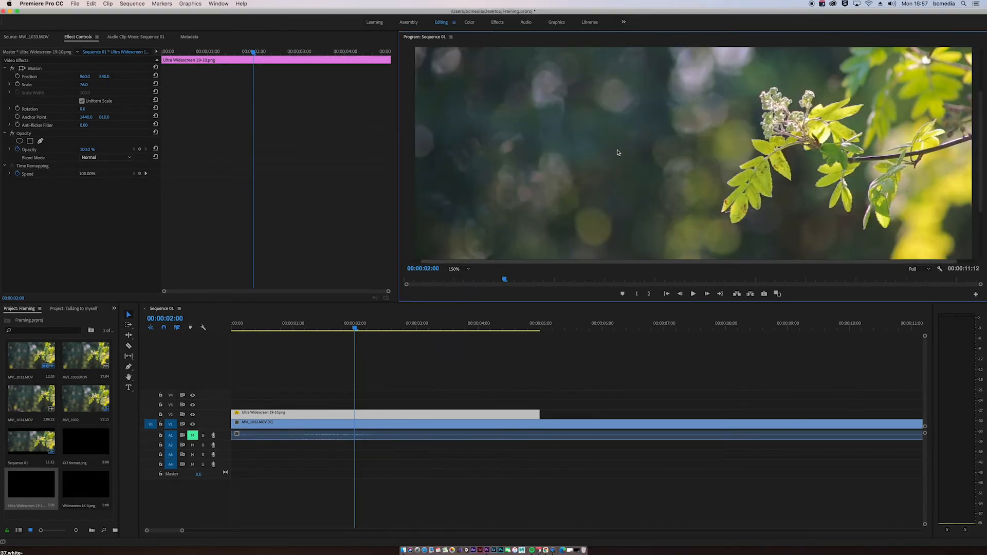
{"action": "left_click_drag", "start_coordinate": [507, 262], "coordinate": [452, 253]}
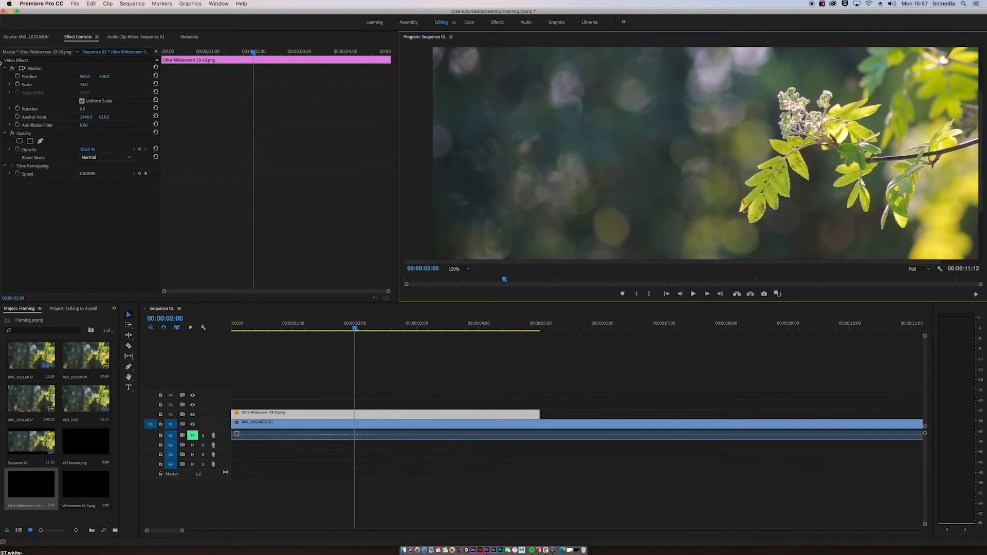
Step: Set the Ultra Widescreen overlay's scale to 75 and return the program preview magnification to Fit
{"action": "left_click", "coordinate": [76, 87]}
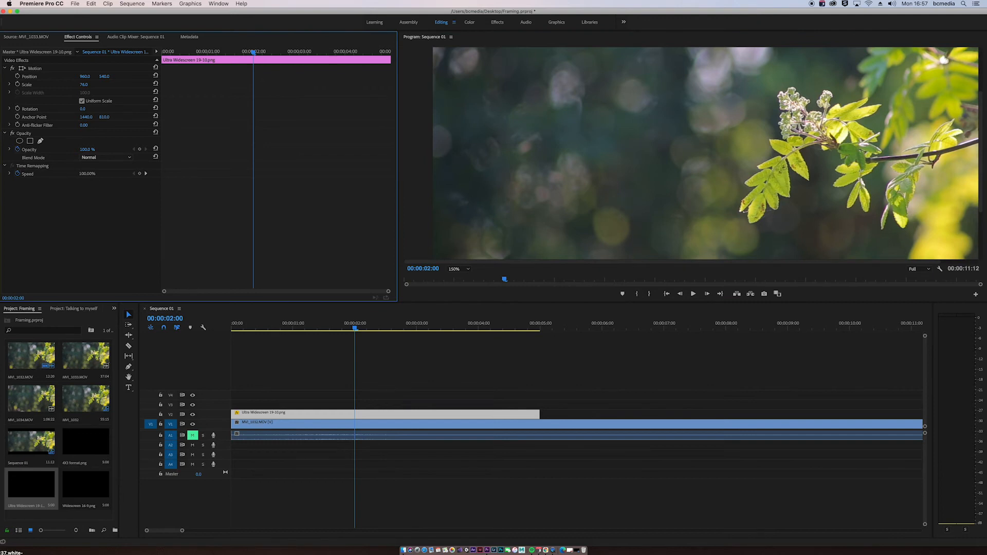
{"action": "left_click_drag", "start_coordinate": [84, 85], "coordinate": [72, 85]}
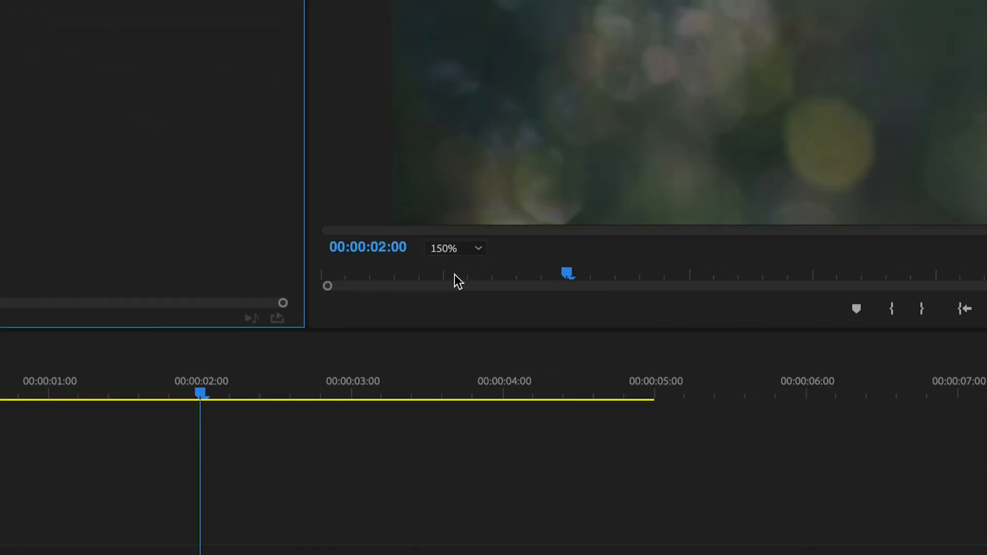
{"action": "left_click", "coordinate": [457, 270]}
{"action": "left_click", "coordinate": [453, 267]}
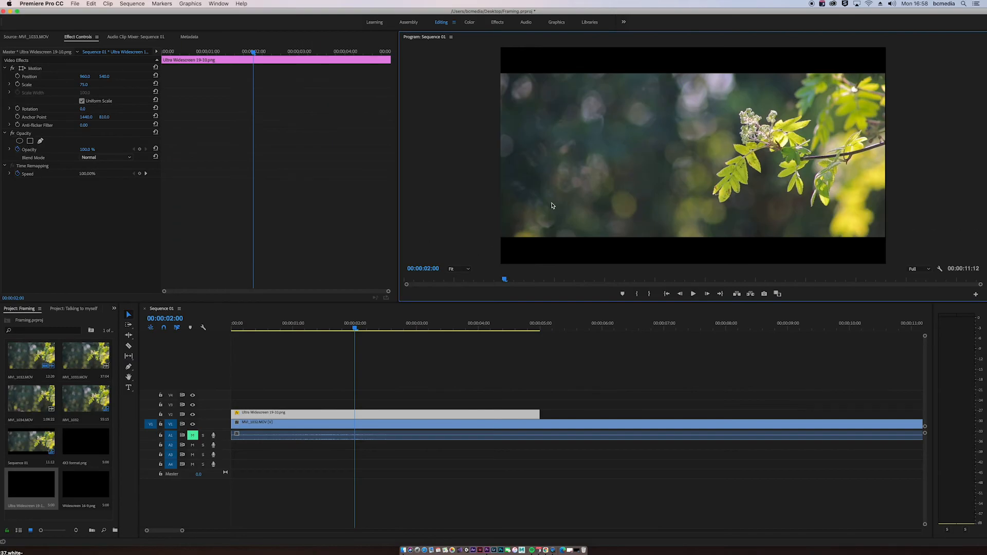
Step: Extend the Ultra Widescreen overlay on V2 to nearly the end of the footage and play the sequence from the start
{"action": "left_click", "coordinate": [215, 323]}
{"action": "key", "text": "Home"}
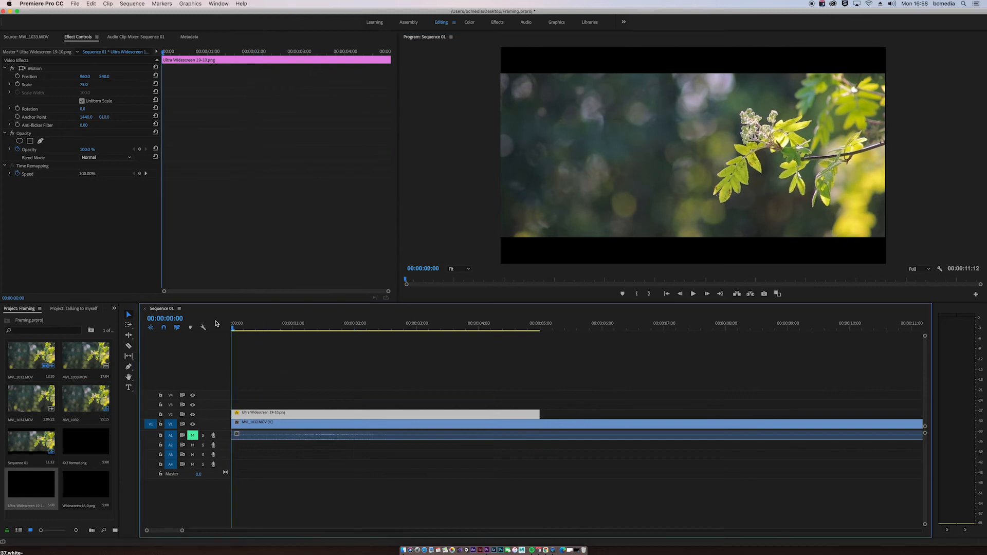
{"action": "left_click_drag", "start_coordinate": [540, 414], "coordinate": [895, 400]}
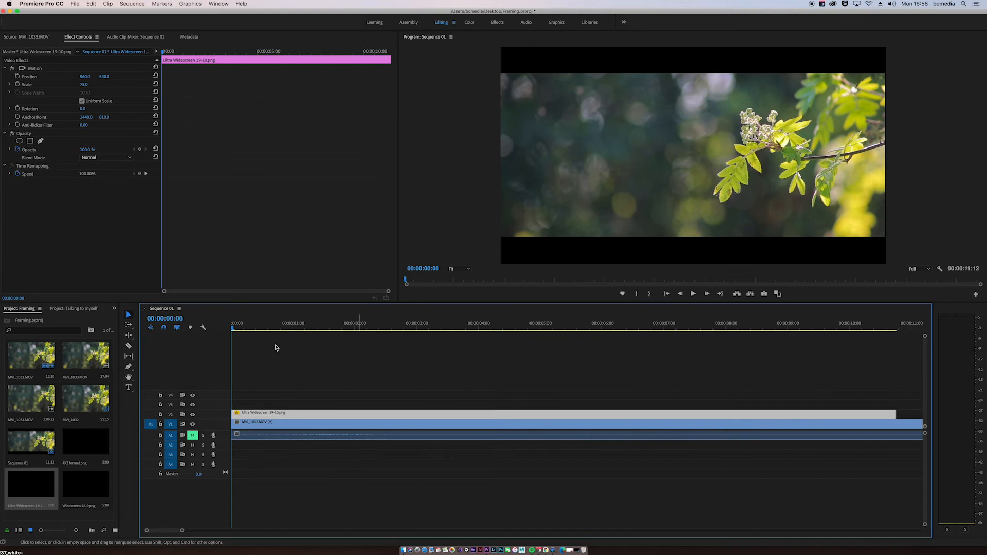
{"action": "key", "text": "space"}
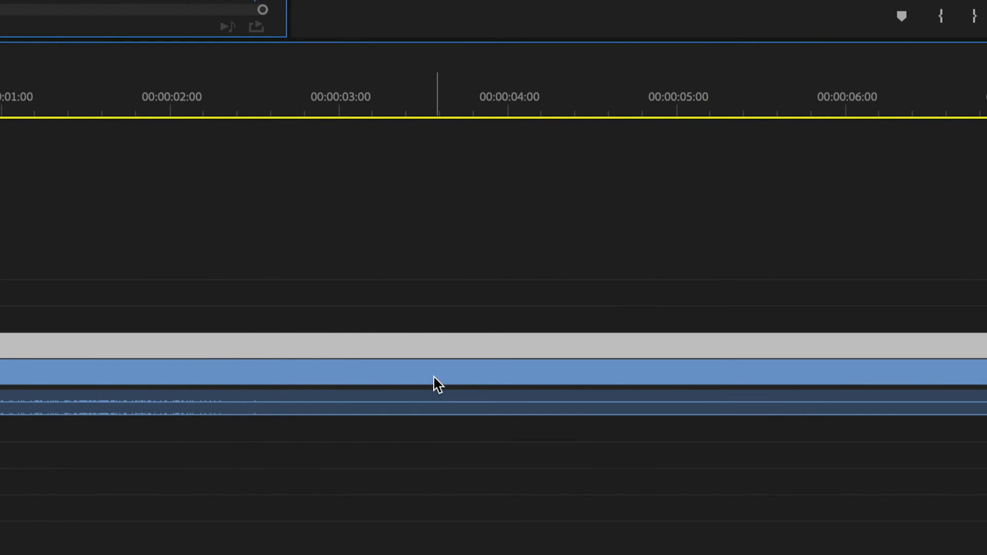
Step: Reframe the MVI_1032.MOV footage beneath the overlay by setting its vertical position to 420
{"action": "left_click", "coordinate": [433, 378]}
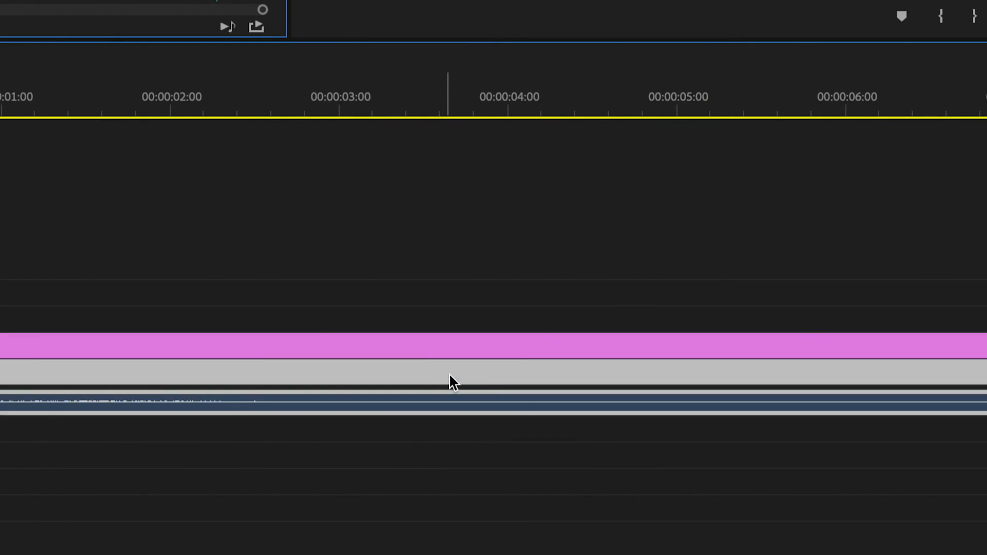
{"action": "left_click", "coordinate": [446, 343]}
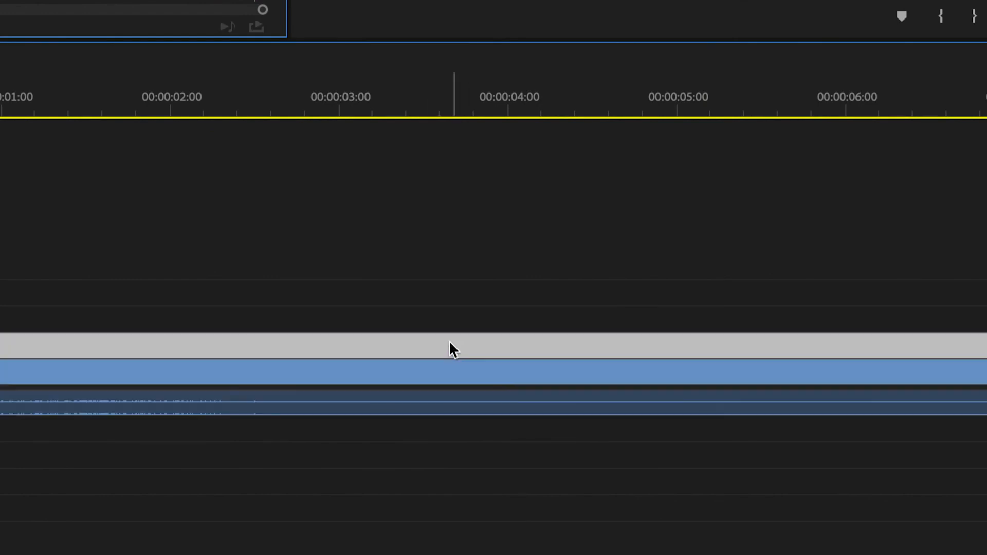
{"action": "left_click", "coordinate": [447, 374]}
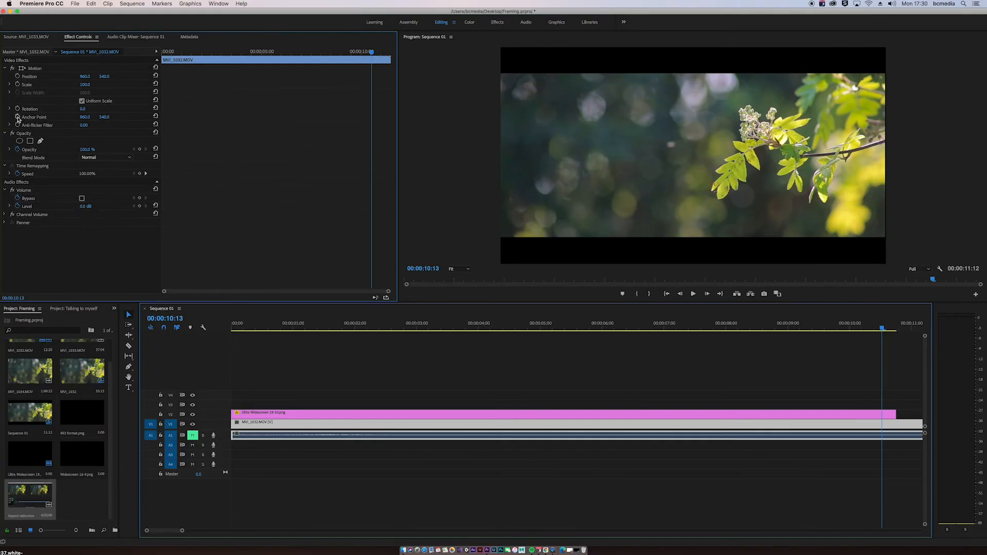
{"action": "left_click_drag", "start_coordinate": [105, 78], "coordinate": [46, 78]}
{"action": "key", "text": "super+s"}
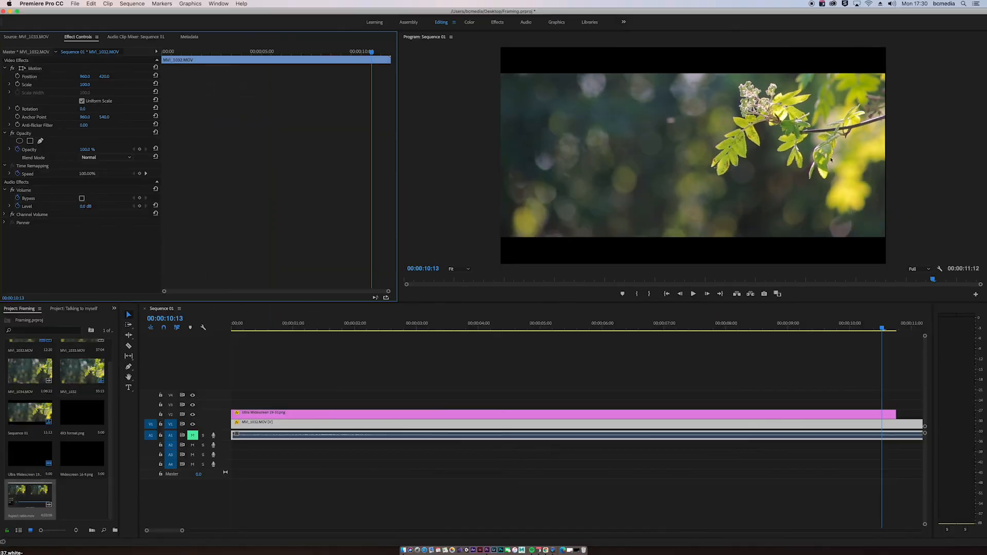
Step: Play the sequence from 00:00:00:14 to review the reframed footage behind the black bars
{"action": "left_click", "coordinate": [468, 183]}
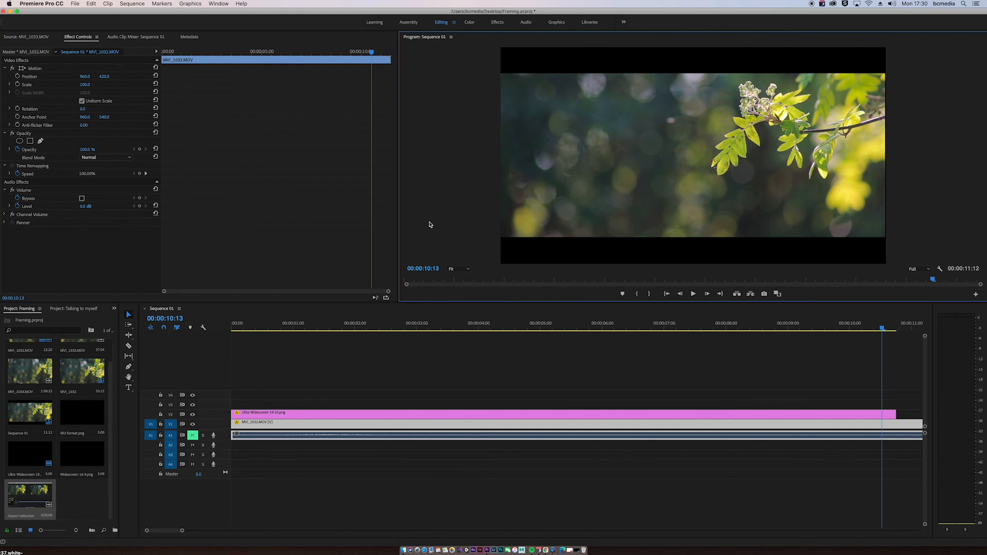
{"action": "key", "text": "Right"}
{"action": "key", "text": "Right"}
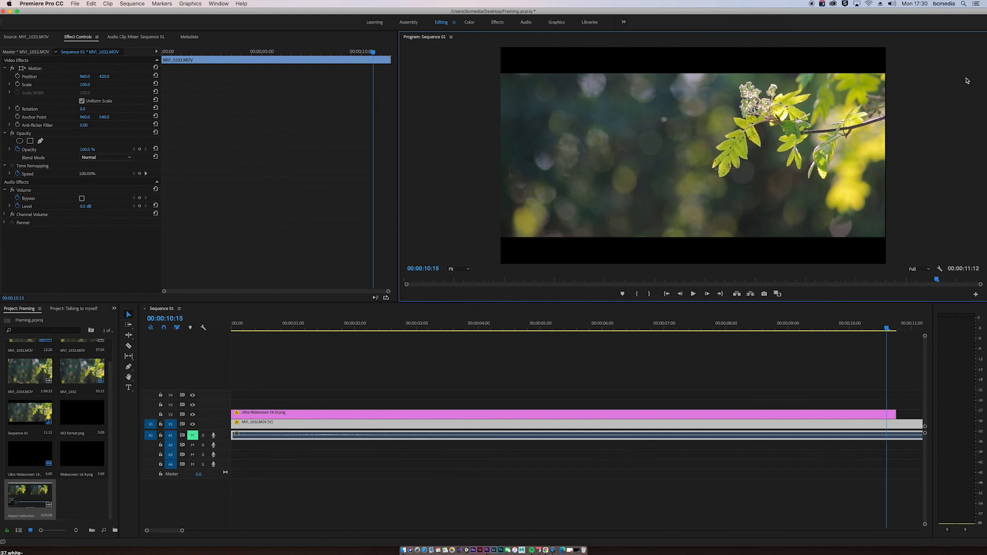
{"action": "left_click", "coordinate": [266, 327]}
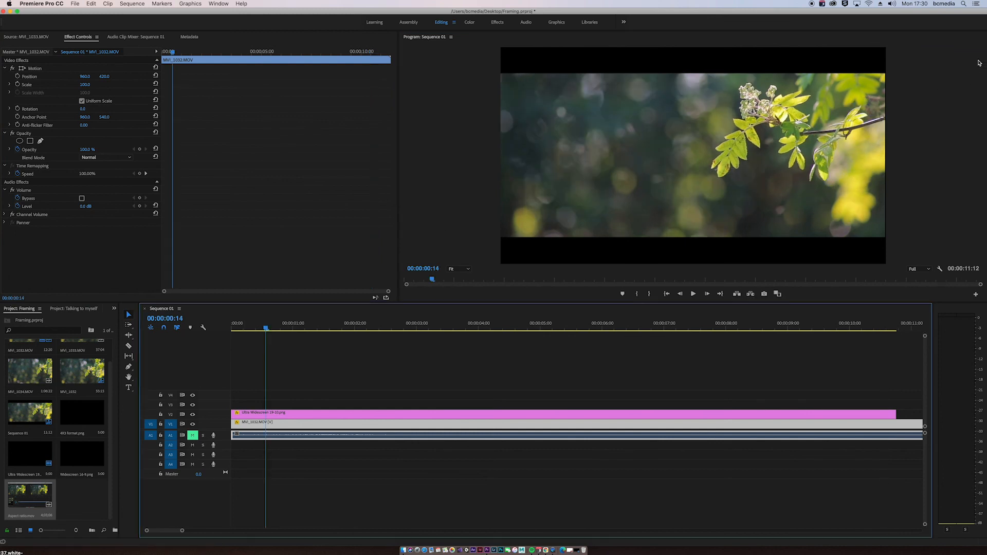
{"action": "key", "text": "space"}
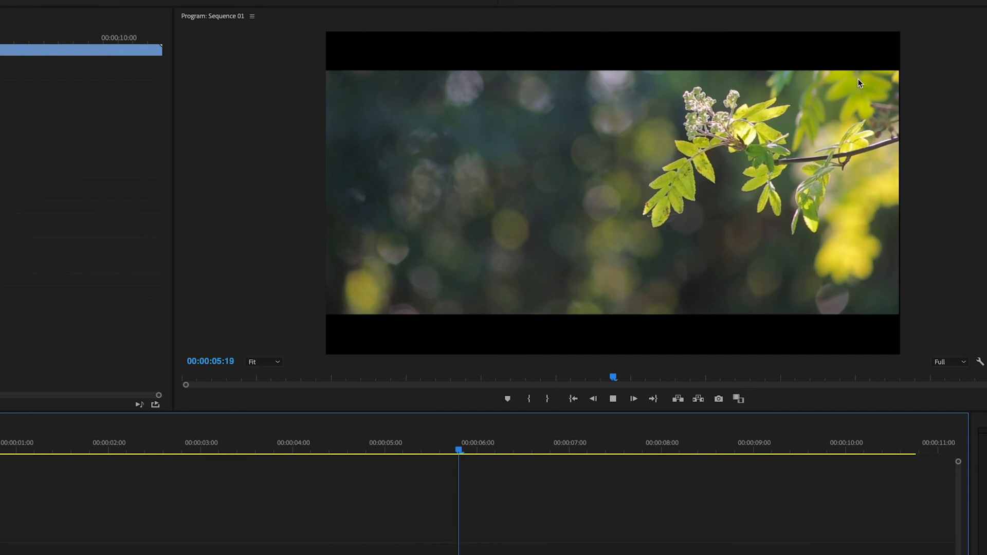
{"action": "key", "text": "space"}
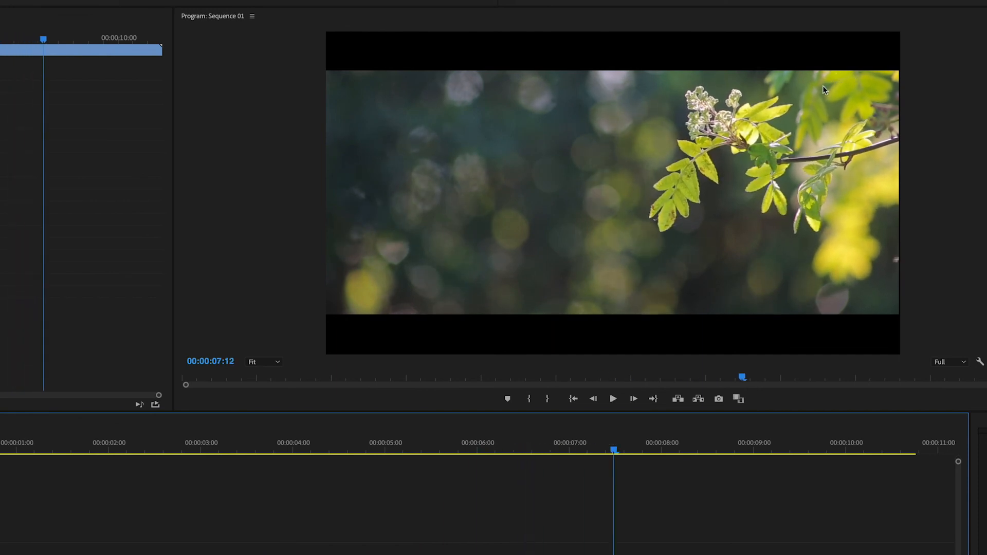